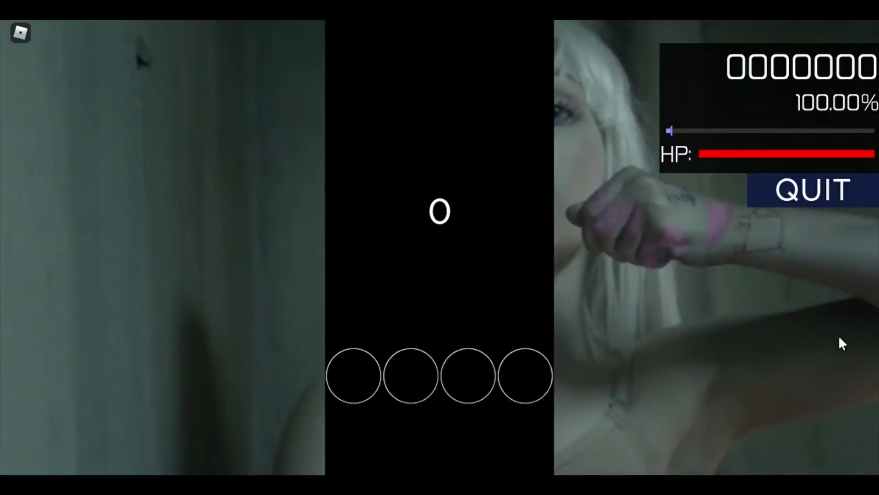
- Hit the opening notes across all four lanes to start a combo
key("d")
key("f")
key("j")
key("k")
key("d")
key("f")
key("f")
key("k")
key("d")
key("j")
key("f")
key("k")
key("d")
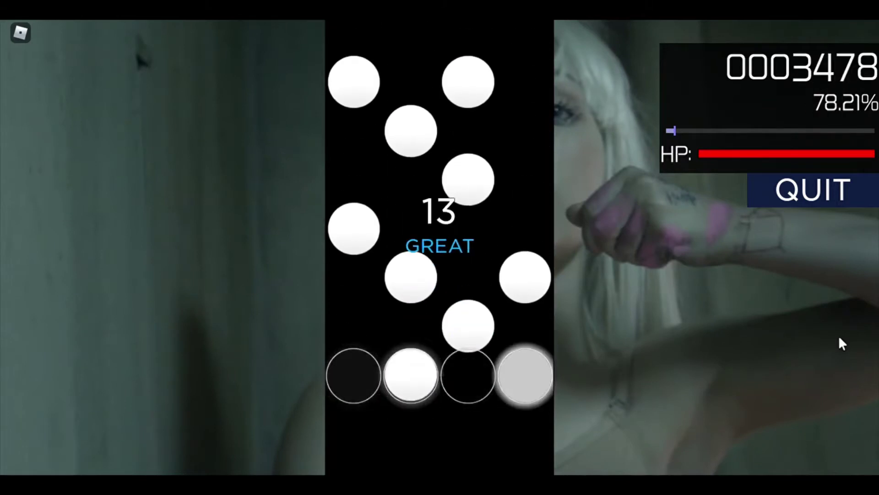
key("d")
key("j")
key("f")
key("k")
key("d")
key("j")
- Keep hitting the notes around 6.5–8 s to extend the combo
key("d")
key("j")
key("f")
key("k")
key("f")
key("d")
key("k")
key("j")
key("d")
key("f")
key("j")
key("k")
key("d")
key("f")
key("j")
key("k")
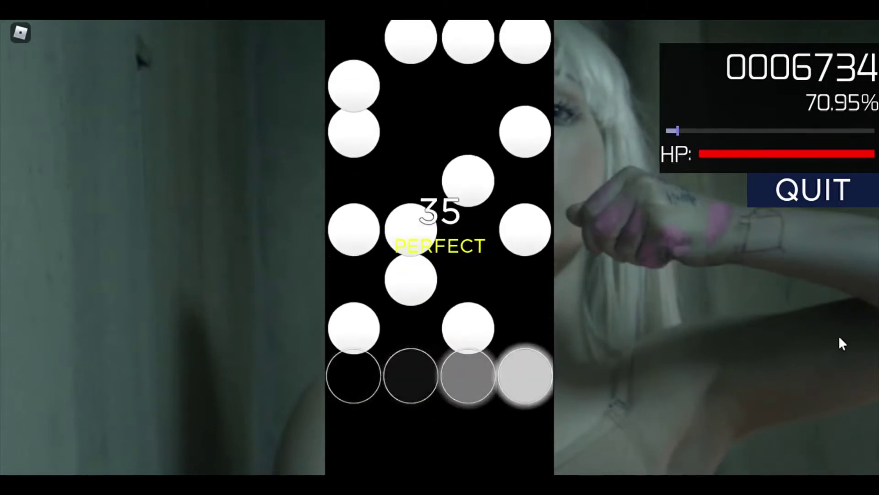
key("k")
key("d")
key("f")
key("j")
key("k")
key("d")
key("f")
- Hit the dense note stream around 8.5–10 s to keep scoring
key("d")
key("f")
key("j")
key("k")
key("d")
key("f")
key("j")
key("k")
key("d")
key("f")
key("j")
key("k")
key("d")
key("f")
key("d")
key("j")
key("f")
key("k")
key("d")
key("j")
key("f")
key("k")
key("d")
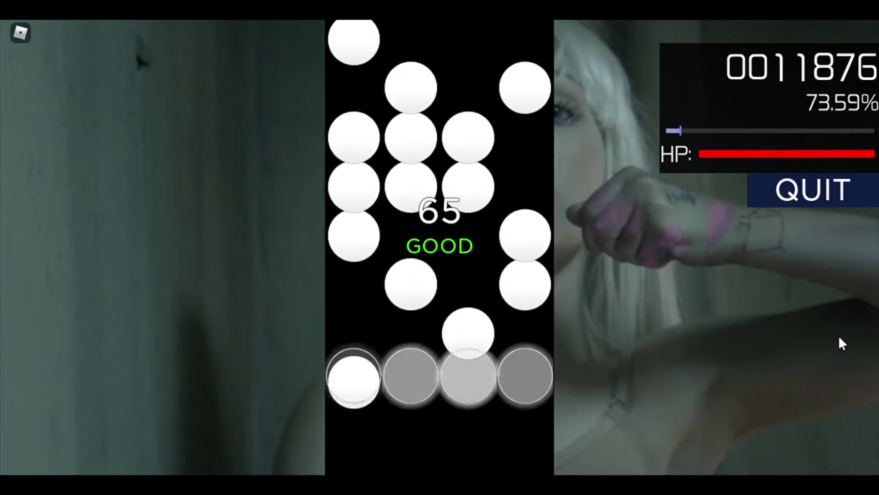
key("f")
key("d")
key("k")
key("j")
key("f")
key("d")
key("k")
key("j")
- Keep hitting notes around 10.5–12 s to rebuild the broken combo
key("d")
key("f")
key("j")
key("k")
key("d")
key("f")
key("j")
key("k")
key("d")
key("f")
key("j")
key("k")
key("d")
key("f")
key("j")
key("d")
key("f")
key("j")
key("k")
key("d")
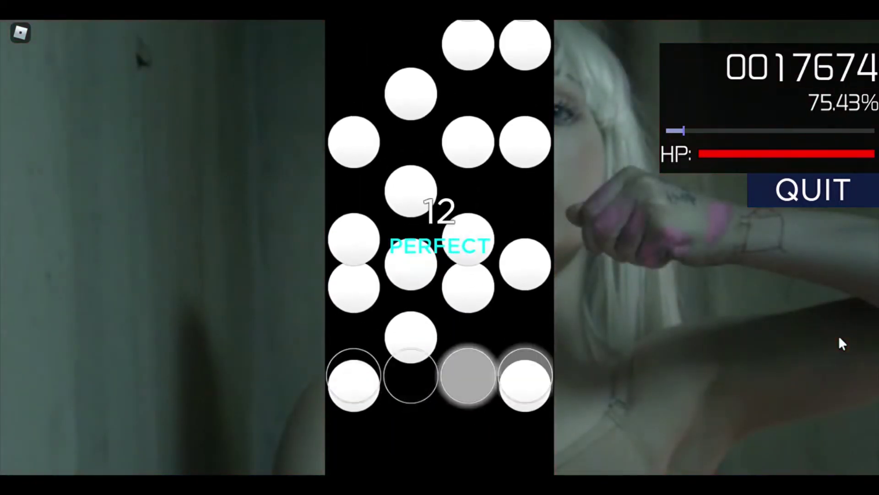
key("d")
key("f")
key("j")
key("k")
key("d")
key("f")
key("j")
key("k")
key("d")
key("f")
key("d")
key("f")
- Hit the falling notes around 12.5–14 s to build the combo back up
key("j")
key("k")
key("d")
key("f")
key("j")
key("k")
key("d")
key("f")
key("j")
key("k")
key("d")
key("f")
key("j")
key("d")
key("f")
key("j")
key("k")
key("d")
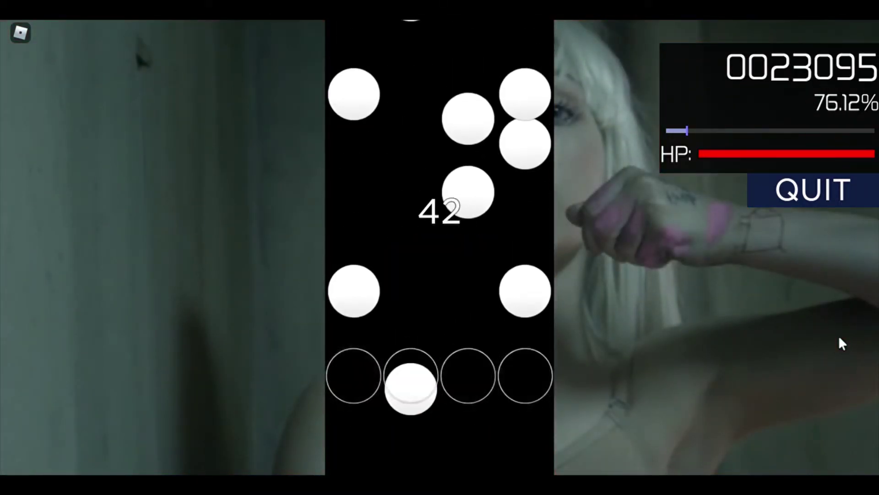
key("f")
key("j")
key("k")
key("j")
- Keep hitting notes through 14.5–16 s after another combo break
key("d")
key("k")
key("j")
key("k")
key("d")
key("f")
key("j")
key("k")
key("d")
key("f")
key("k")
key("d")
key("f")
key("k")
key("d")
key("f")
key("j")
key("k")
key("d")
key("f")
key("j")
key("k")
key("d")
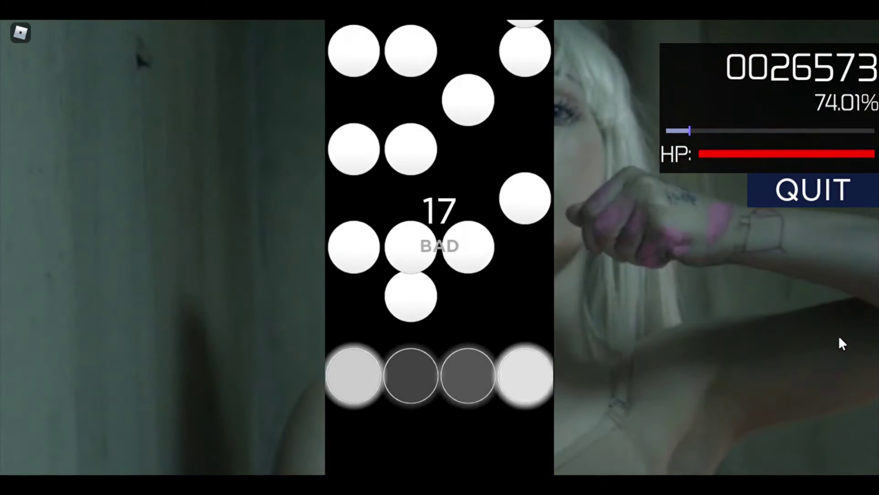
key("d")
key("f")
key("k")
key("d")
key("f")
- Hit notes across all four lanes around 16.5–18 s to extend the combo
key("d")
key("f")
key("j")
key("k")
key("d")
key("f")
key("j")
key("k")
key("d")
key("f")
key("j")
key("k")
key("d")
key("f")
key("d")
key("f")
key("j")
key("k")
key("d")
key("f")
key("j")
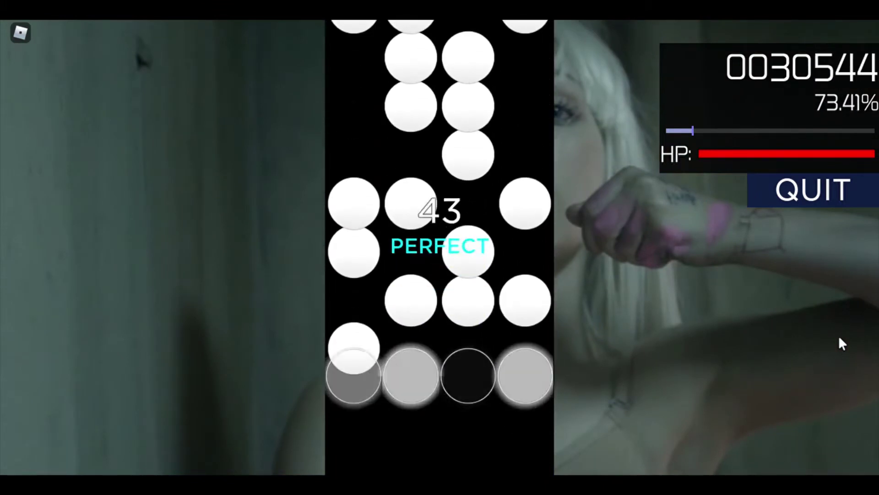
key("d")
key("f")
key("j")
key("k")
key("d")
key("f")
key("j")
key("k")
key("d")
- Keep the combo going with on-time hits around 18.5–20 s
key("d")
key("f")
key("j")
key("k")
key("d")
key("f")
key("j")
key("k")
key("d")
key("f")
key("j")
key("k")
key("d")
key("f")
key("j")
key("k")
key("d")
key("d")
key("f")
key("j")
key("k")
key("d")
key("f")
key("j")
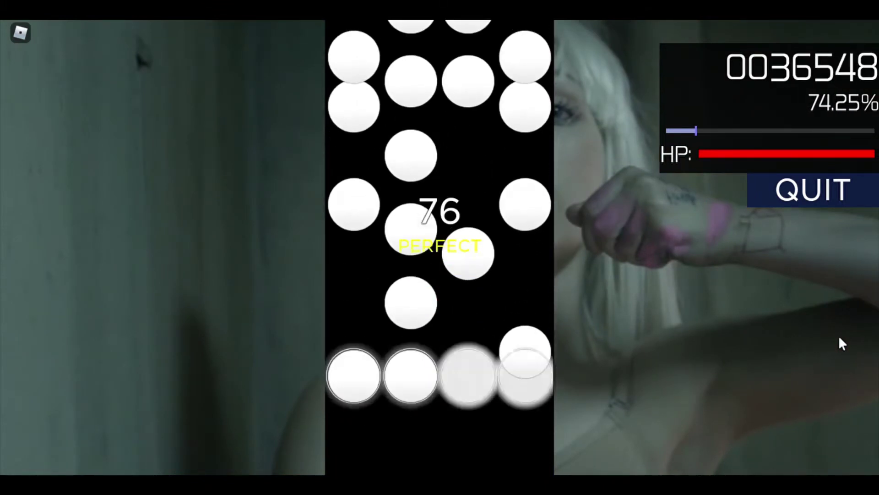
key("d")
key("f")
key("j")
key("k")
key("d")
key("f")
key("j")
key("k")
- Hit notes on the beat around 20.5–22 s to push the combo higher
key("d")
key("f")
key("j")
key("k")
key("d")
key("f")
key("j")
key("k")
key("d")
key("d")
key("f")
key("j")
key("k")
key("d")
key("f")
key("j")
key("k")
key("d")
key("f")
key("j")
key("k")
key("d")
key("f")
key("j")
key("k")
key("d")
key("f")
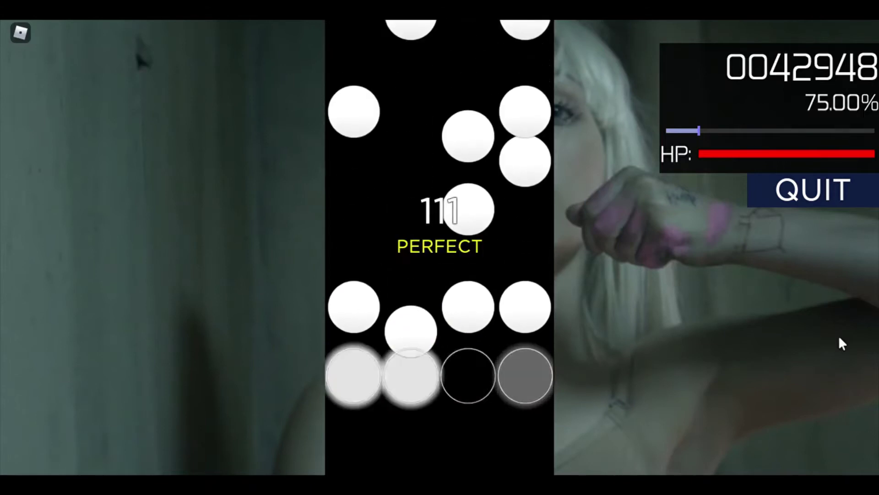
key("d")
key("f")
key("j")
key("k")
key("d")
- Rebuild the combo after a missed note around 22.5–23 s
key("f")
key("j")
key("k")
key("d")
key("d")
key("f")
key("j")
key("k")
key("d")
key("f")
key("j")
key("k")
key("d")
key("f")
key("j")
key("k")
key("d")
key("f")
key("j")
key("k")
key("d")
key("f")
key("j")
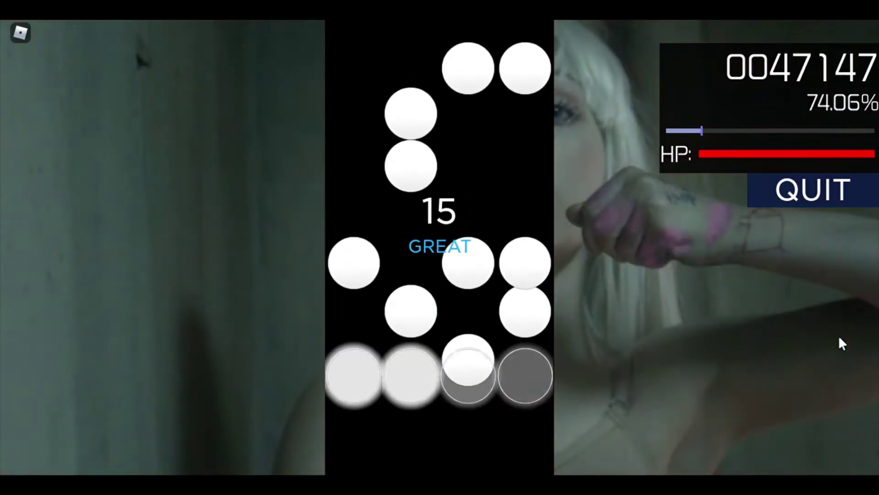
key("d")
key("f")
key("j")
key("k")
key("d")
key("k")
key("f")
key("f")
key("j")
key("k")
key("j")
key("k")
key("j")
key("k")
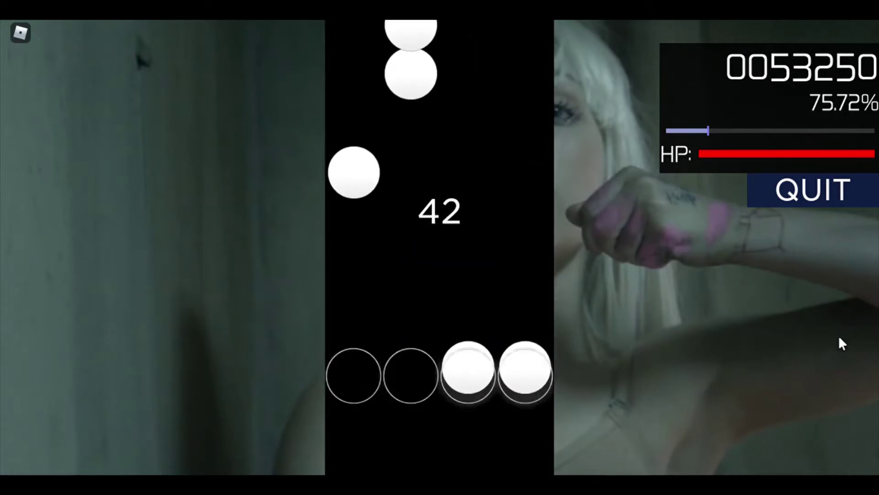
- Hit the notes in the first two lanes, then those in lanes two and three
key("d")
key("f")
key("f")
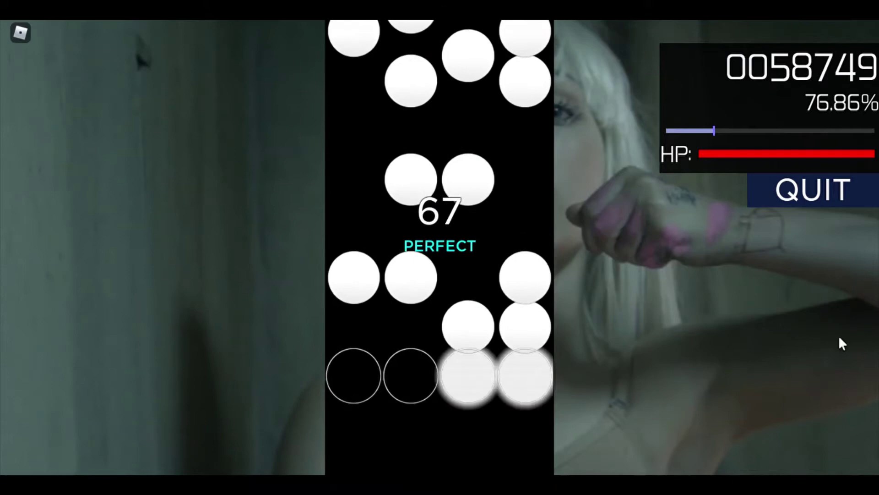
key("j")
key("k")
key("d")
key("f")
key("k")
key("f")
key("j")
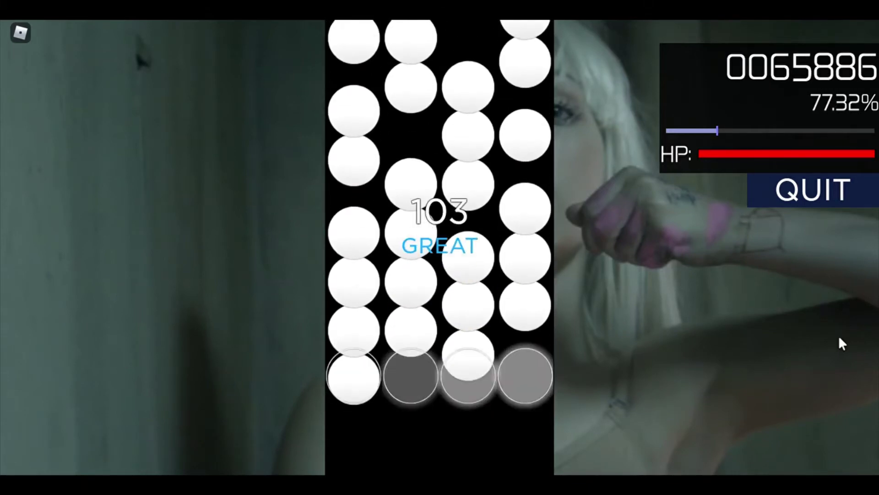
- Hit the notes arriving in all four lanes at 34.5 s
key("d")
key("j")
key("k")
key("f")
key("j")
key("d")
key("k")
key("f")
key("j")
key("k")
key("d")
key("f")
key("j")
key("k")
key("d")
key("f")
key("k")
key("j")
key("d")
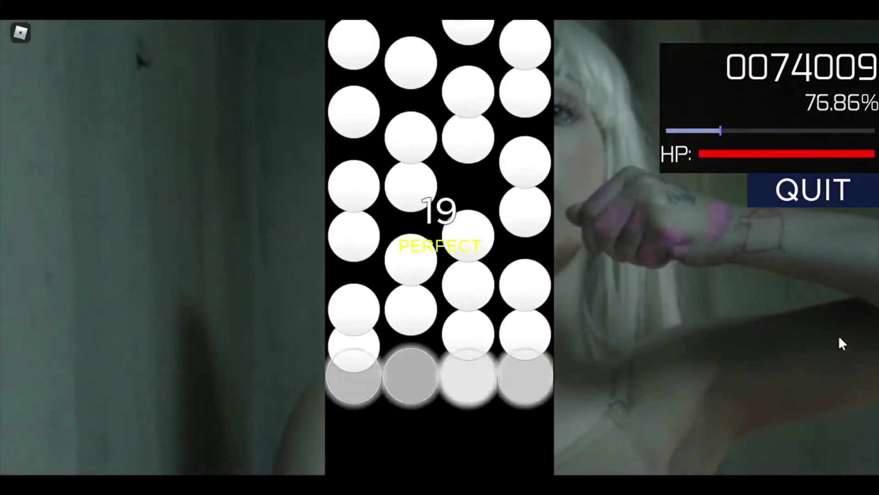
key("j")
key("k")
key("d")
key("f")
key("j")
key("k")
key("d")
key("f")
key("j")
key("d")
key("k")
key("f")
key("j")
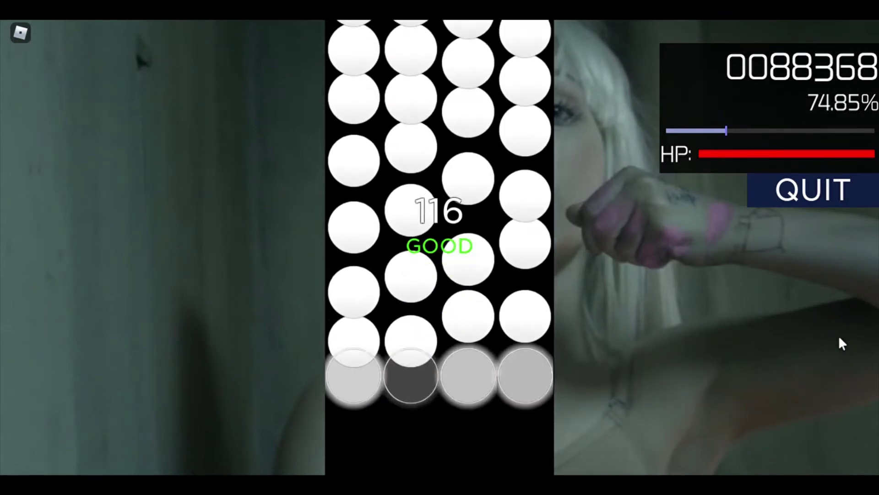
- Hit the notes landing in lanes three and four at 40 s
key("d")
key("f")
key("j")
key("k")
key("d")
key("f")
key("j")
key("k")
key("j")
key("k")
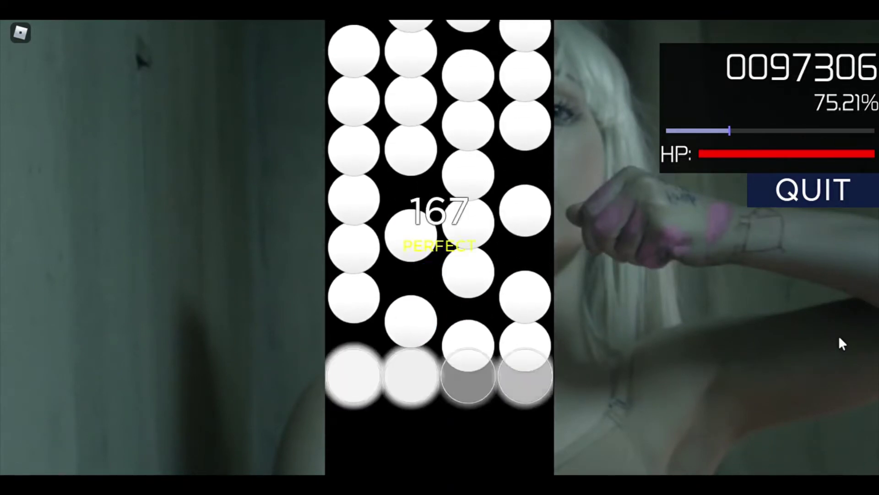
- Hit the notes in lanes two to four at 42.5 s
key("d")
key("f")
key("j")
key("k")
key("d")
key("j")
key("f")
key("k")
key("d")
key("j")
key("k")
key("f")
key("k")
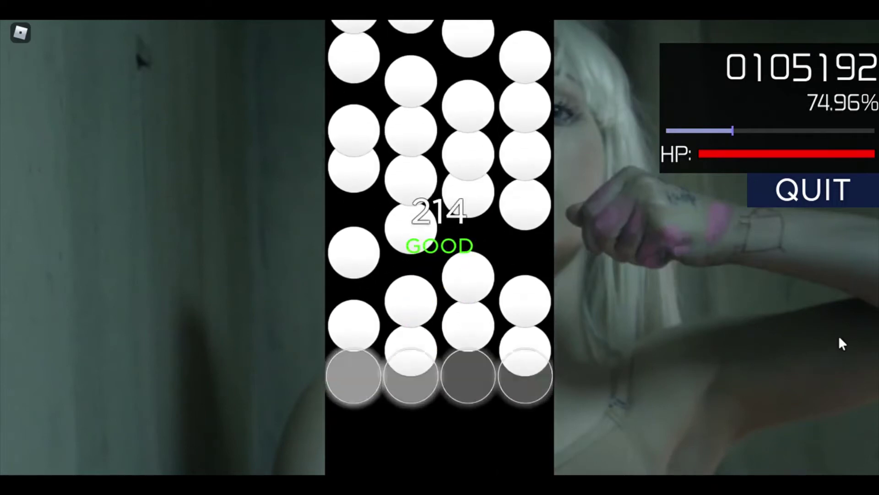
- Hit the dense stream at 45 s for PERFECT judgements
key("d")
key("f")
key("j")
key("k")
key("d")
key("f")
key("j")
key("k")
key("d")
key("f")
key("j")
key("k")
key("d")
key("f")
key("j")
key("k")
key("d")
key("f")
key("j")
key("k")
key("d")
key("f")
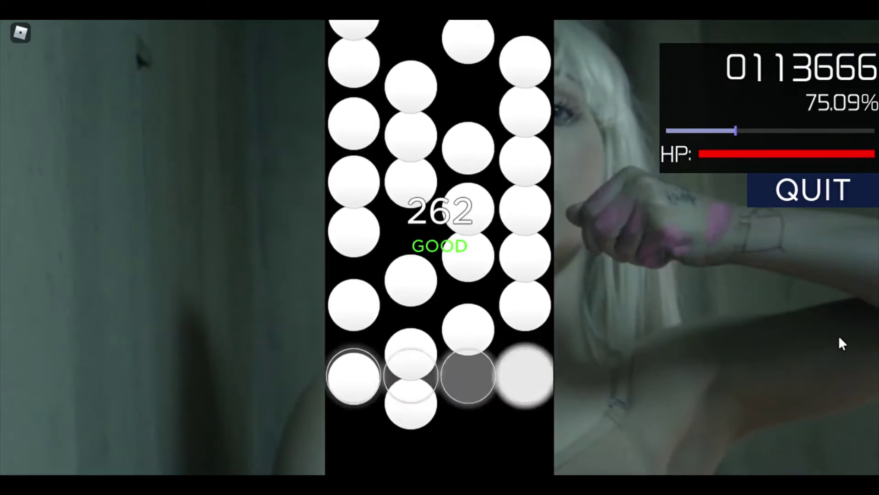
key("j")
key("k")
key("d")
key("f")
key("j")
key("k")
key("d")
key("f")
key("j")
key("k")
key("d")
key("f")
key("j")
key("k")
key("d")
key("f")
key("j")
key("k")
key("d")
key("f")
key("j")
key("k")
key("d")
key("f")
key("j")
key("k")
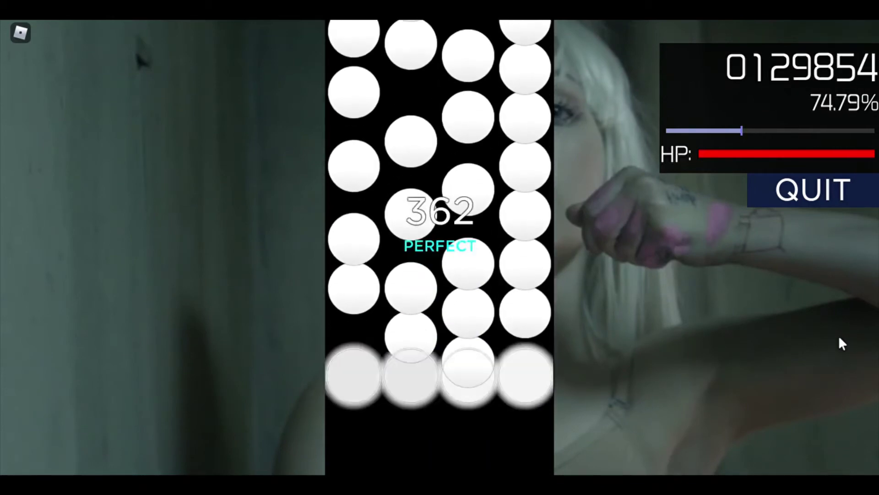
- Hit the notes in lanes two and three, then lanes one, three and four
key("d")
key("f")
key("j")
key("k")
key("d")
key("f")
key("j")
key("k")
key("d")
key("f")
key("j")
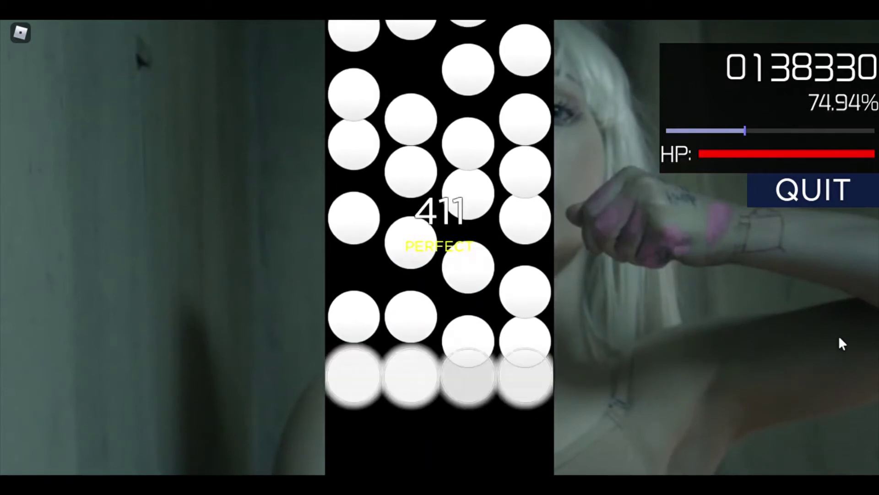
key("d")
key("f")
key("j")
key("k")
key("d")
key("f")
key("j")
key("k")
key("d")
key("f")
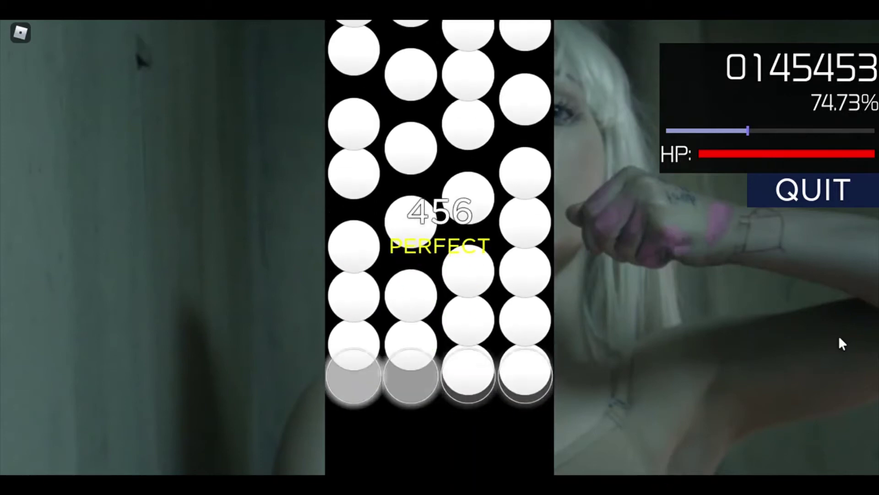
- Hit the fast note stream around 54.5–55.5 s to extend the combo
key("d")
key("f")
key("j")
key("k")
key("d")
key("f")
key("j")
key("k")
key("d")
key("f")
key("j")
key("k")
key("d")
key("f")
key("j")
key("k")
key("d")
key("f")
key("j")
key("k")
key("d")
key("f")
key("d")
key("f")
key("j")
key("k")
key("d")
key("f")
key("j")
key("k")
key("d")
key("f")
key("j")
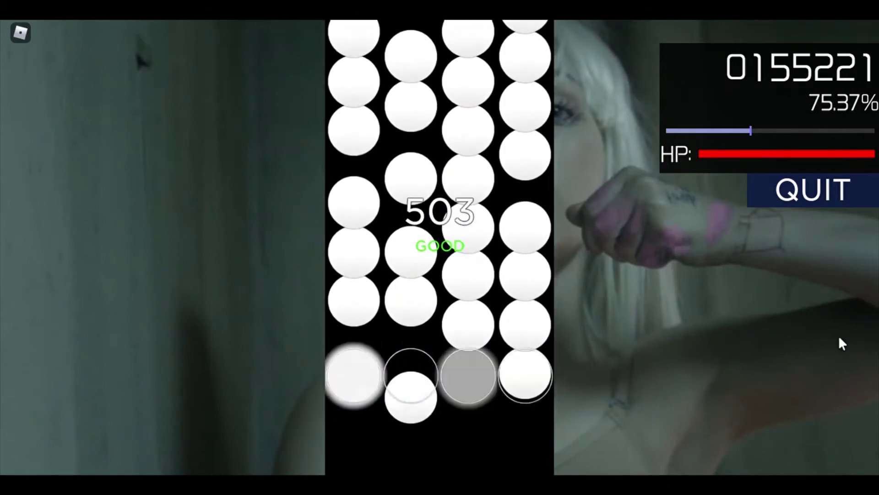
key("d")
key("f")
key("j")
key("k")
key("d")
key("f")
key("j")
key("k")
key("d")
key("f")
key("j")
key("k")
key("d")
- Keep the long combo alive through the stream at 56.5 s
key("d")
key("f")
key("j")
key("k")
key("d")
key("f")
key("j")
key("k")
key("d")
key("f")
key("j")
key("k")
key("d")
key("d")
key("f")
key("j")
key("k")
key("d")
key("f")
key("j")
key("k")
key("d")
key("f")
key("j")
key("k")
key("d")
key("f")
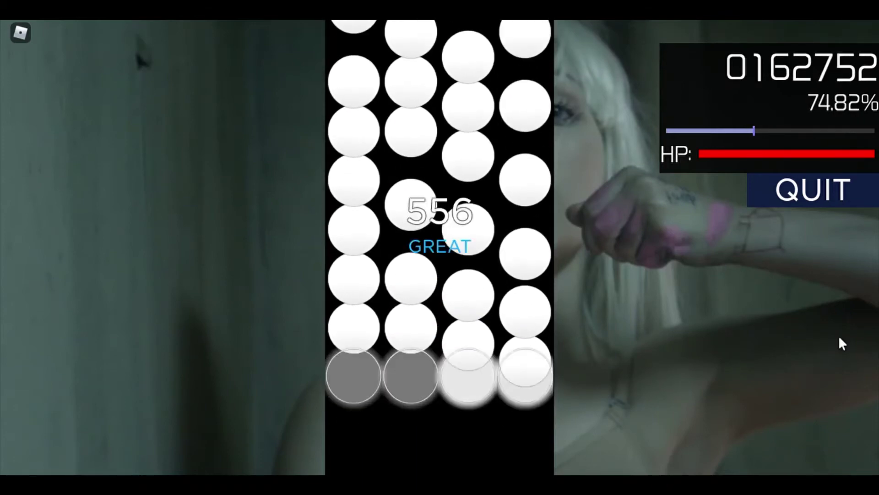
key("d")
key("f")
key("j")
key("k")
key("d")
key("f")
key("j")
key("k")
key("d")
key("f")
key("j")
key("k")
key("d")
key("f")
key("j")
key("k")
key("d")
key("f")
key("j")
key("k")
key("d")
key("f")
key("j")
key("k")
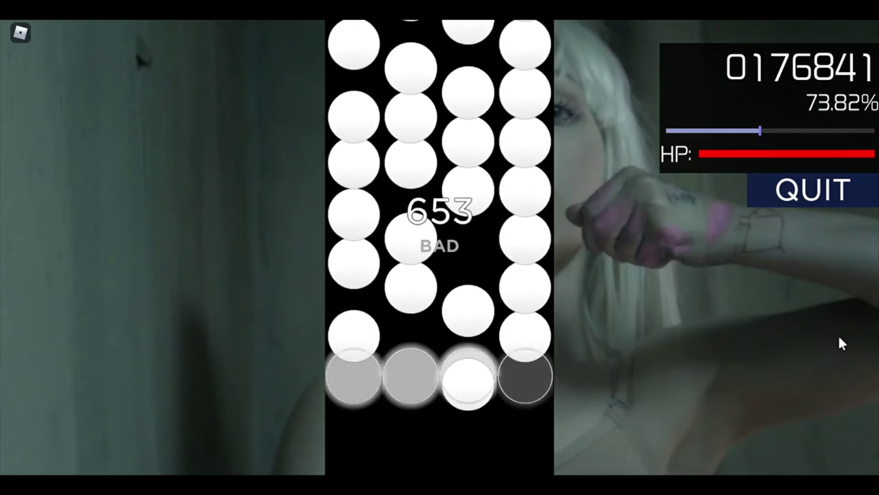
- Rebuild the combo around 62 s after it broke at 653
key("d")
key("f")
key("j")
key("k")
key("d")
key("f")
key("j")
key("k")
key("d")
key("f")
key("j")
key("k")
key("d")
key("f")
key("j")
key("k")
key("d")
key("f")
key("j")
key("k")
key("d")
key("f")
key("j")
key("k")
key("d")
key("f")
key("j")
key("k")
key("d")
key("f")
key("j")
key("k")
key("d")
key("f")
key("j")
key("k")
key("d")
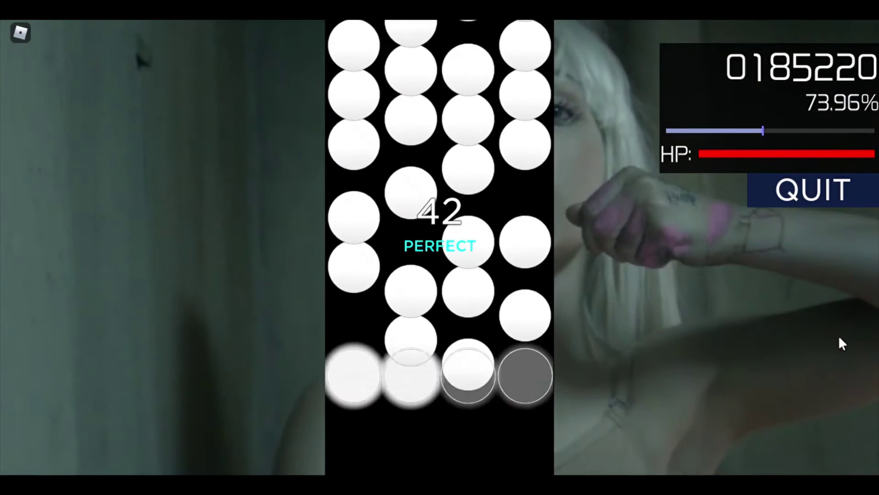
- Hit the notes at 65 s on time for PERFECT judgements
key("d")
key("f")
key("j")
key("k")
key("d")
key("f")
key("j")
key("k")
key("d")
key("f")
key("j")
key("k")
key("d")
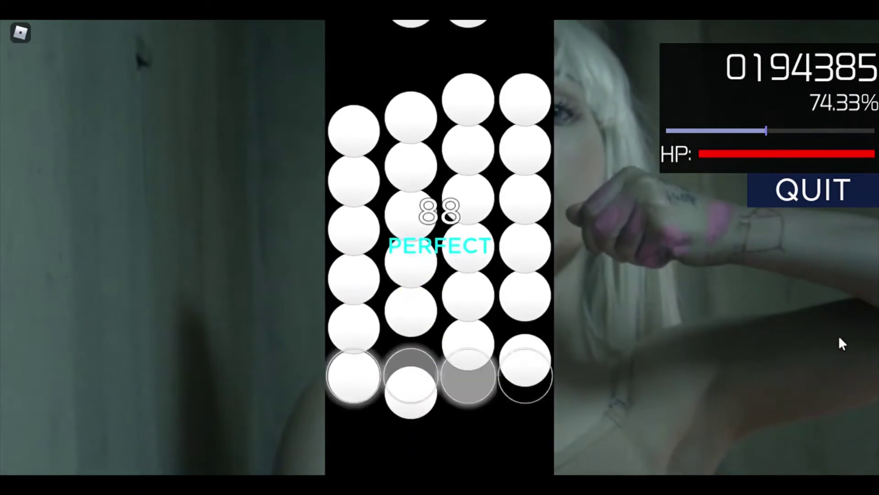
key("d")
- Recover the combo after a missed note around 66–67.5 s
key("f")
key("j")
key("k")
key("d")
key("f")
key("j")
key("k")
key("d")
key("f")
key("j")
key("k")
key("d")
key("f")
key("d")
key("f")
key("j")
key("k")
key("d")
key("f")
key("d")
key("f")
key("j")
key("k")
key("d")
key("f")
key("j")
key("k")
key("d")
key("f")
key("j")
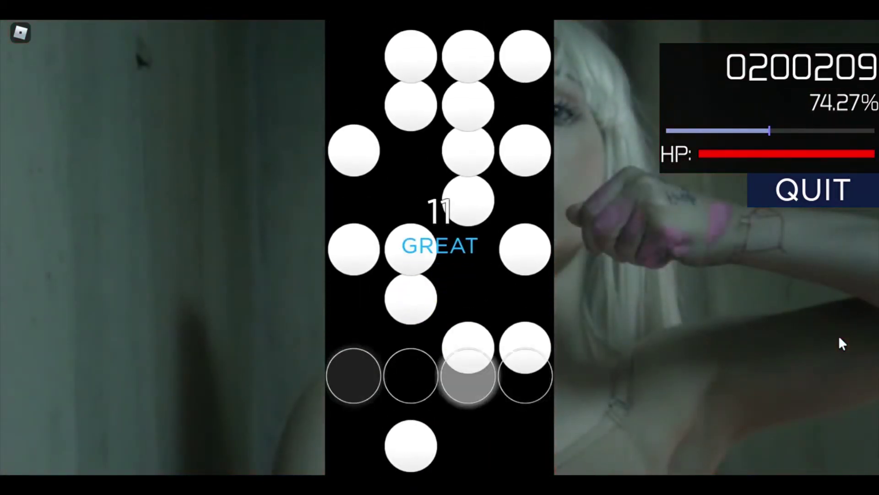
key("d")
key("f")
key("j")
- Climb the combo back up with hits around 68–72 s
key("k")
key("d")
key("f")
key("j")
key("k")
key("d")
key("f")
key("j")
key("k")
key("d")
key("f")
key("j")
key("k")
key("d")
key("f")
key("j")
key("k")
key("d")
key("f")
key("j")
key("k")
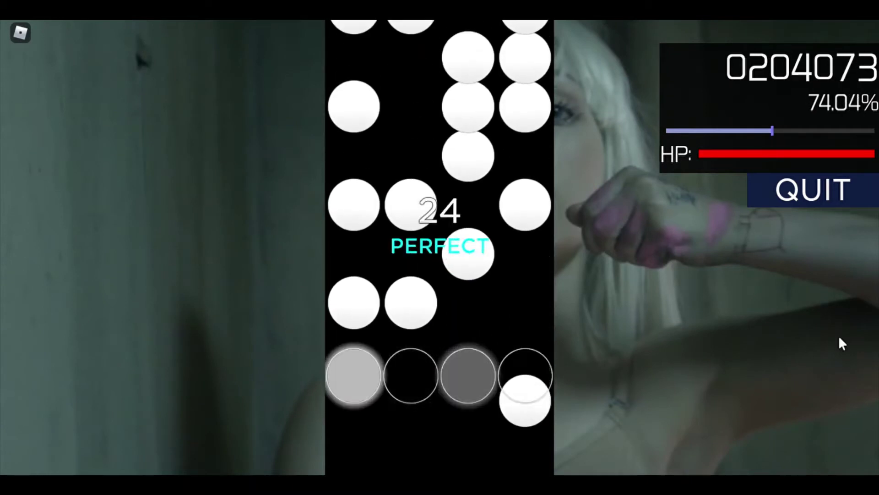
key("d")
key("f")
key("j")
key("k")
key("d")
key("f")
key("k")
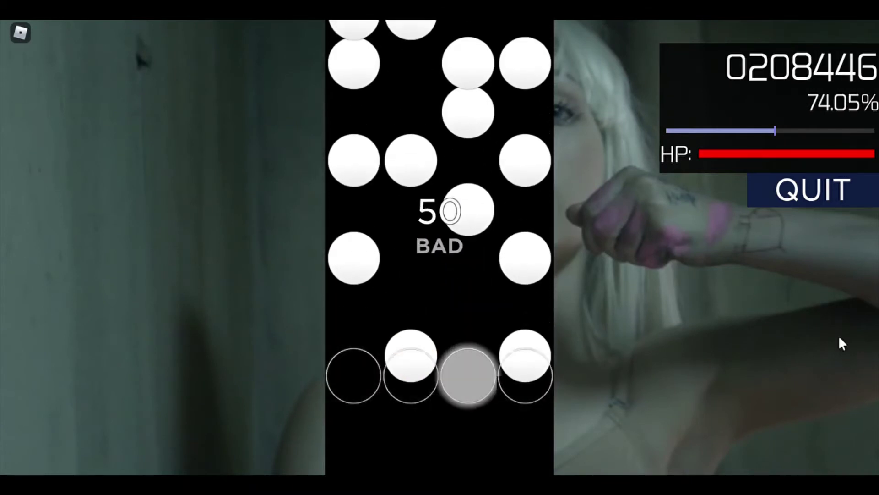
key("d")
key("f")
key("j")
key("k")
key("d")
key("f")
- Hit the notes arriving in the lanes around 72.5–73 s
key("j")
key("k")
key("d")
key("f")
key("j")
key("k")
key("d")
key("f")
key("j")
key("k")
key("d")
key("f")
key("j")
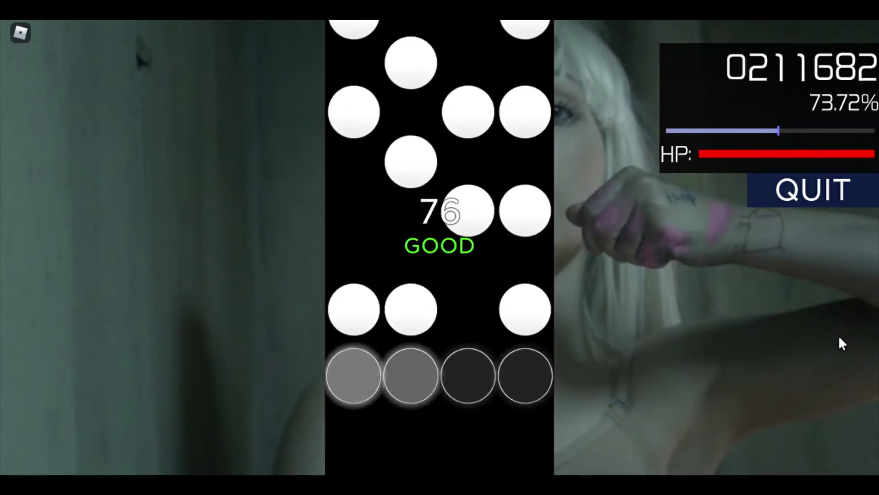
- Extend the combo with the next notes around 74–75 s
key("d")
key("f")
key("j")
key("k")
key("d")
key("f")
key("j")
key("k")
key("d")
key("f")
key("j")
key("k")
key("d")
key("f")
key("j")
key("k")
key("d")
key("f")
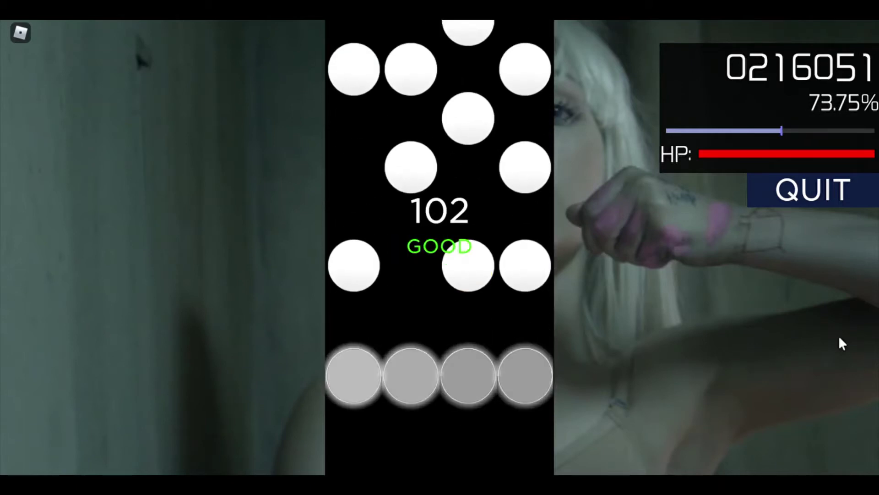
key("d")
- Hit the notes arriving around 76–77.5 s
key("j")
key("k")
key("d")
key("f")
key("j")
key("k")
key("d")
key("f")
key("j")
key("k")
key("d")
key("f")
key("j")
key("k")
key("d")
key("f")
key("j")
key("d")
key("f")
key("j")
key("k")
key("d")
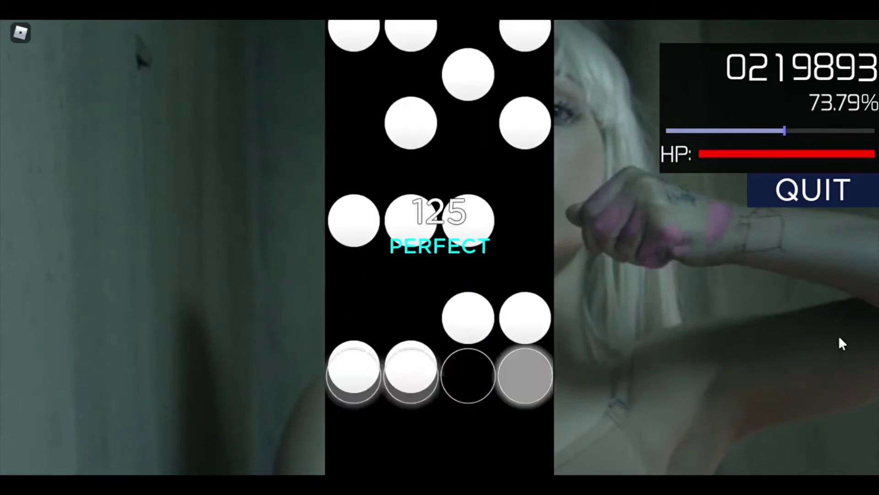
key("f")
key("j")
key("k")
key("d")
key("f")
key("j")
key("k")
- Extend the combo with the notes around 78.5–79.5 s
key("d")
key("f")
key("j")
key("k")
key("d")
key("f")
key("j")
key("k")
key("d")
key("f")
key("j")
key("k")
key("d")
key("f")
key("j")
key("k")
key("d")
key("f")
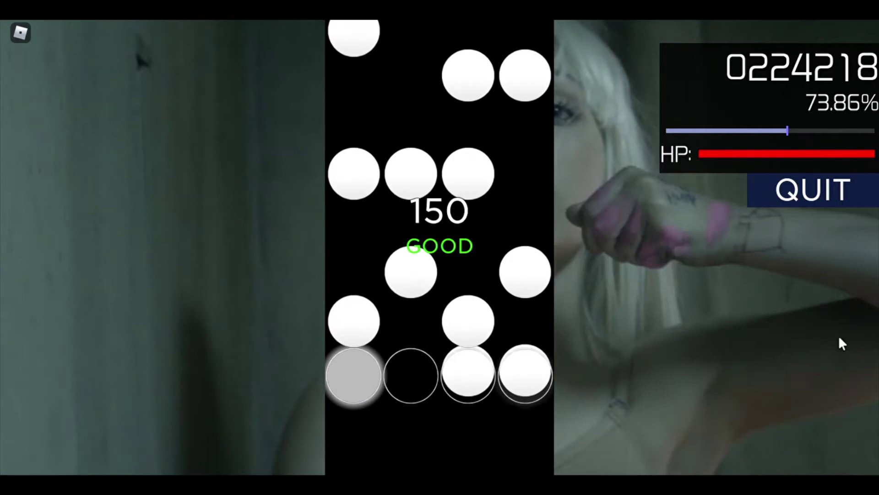
key("d")
key("f")
key("j")
key("k")
key("d")
key("f")
- Hit the notes arriving around 80.5–81.5 s
key("j")
key("k")
key("d")
key("f")
key("j")
key("k")
key("d")
key("f")
key("j")
key("k")
key("d")
key("f")
key("j")
key("k")
key("d")
key("f")
key("j")
key("k")
key("d")
key("f")
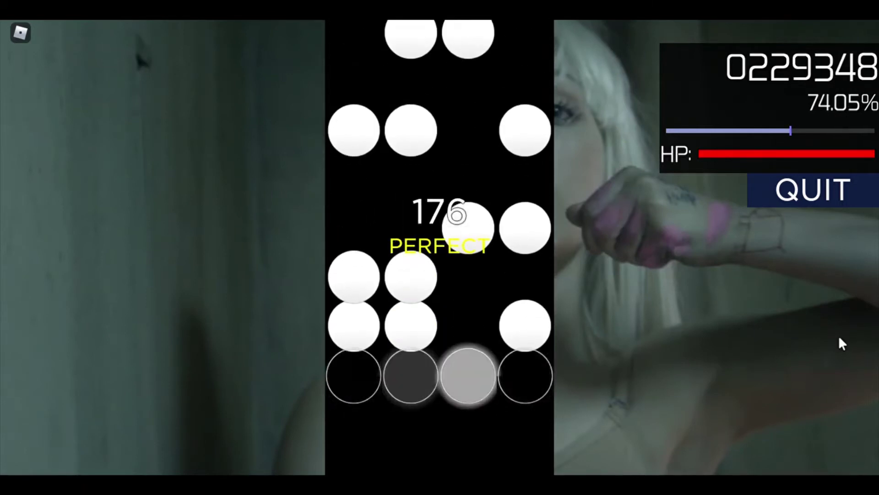
key("j")
key("k")
key("d")
key("f")
key("j")
key("k")
key("d")
- Extend the combo with the notes around 82.5–83.5 s
key("f")
key("j")
key("k")
key("d")
key("f")
key("j")
key("k")
key("d")
key("f")
key("j")
key("k")
key("d")
key("f")
key("j")
key("k")
key("d")
key("f")
key("j")
key("k")
key("d")
key("f")
key("j")
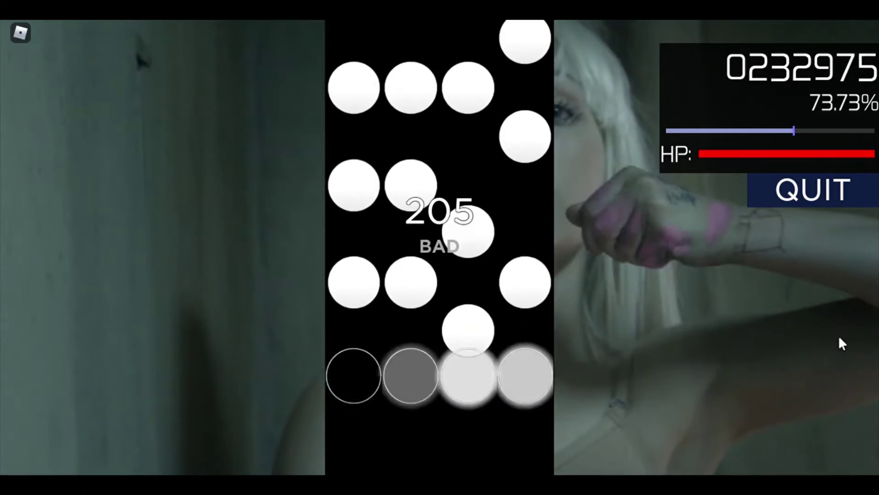
key("d")
key("f")
key("j")
key("k")
key("d")
key("f")
key("j")
- Hit the notes arriving around 84.5–85.5 s
key("k")
key("d")
key("f")
key("j")
key("k")
key("d")
key("f")
key("j")
key("k")
key("d")
key("f")
key("j")
key("k")
key("d")
key("f")
key("j")
key("k")
key("d")
key("f")
key("j")
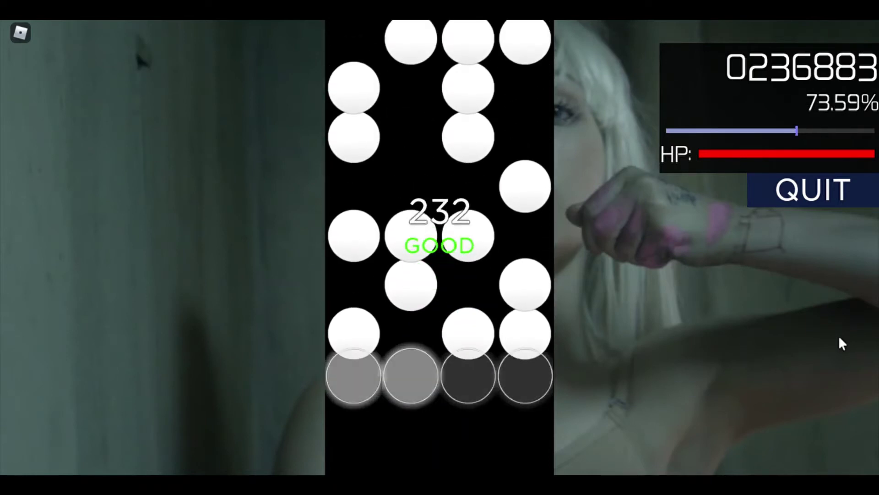
key("k")
key("d")
key("f")
key("j")
key("k")
key("d")
key("f")
key("j")
key("k")
- Extend the combo with the notes around 86.5–87 s
key("d")
key("f")
key("j")
key("k")
key("d")
key("f")
key("j")
key("k")
key("d")
key("f")
key("j")
key("k")
key("d")
key("f")
key("j")
key("k")
key("d")
key("f")
key("j")
key("k")
key("d")
key("f")
key("j")
key("k")
key("d")
key("f")
key("j")
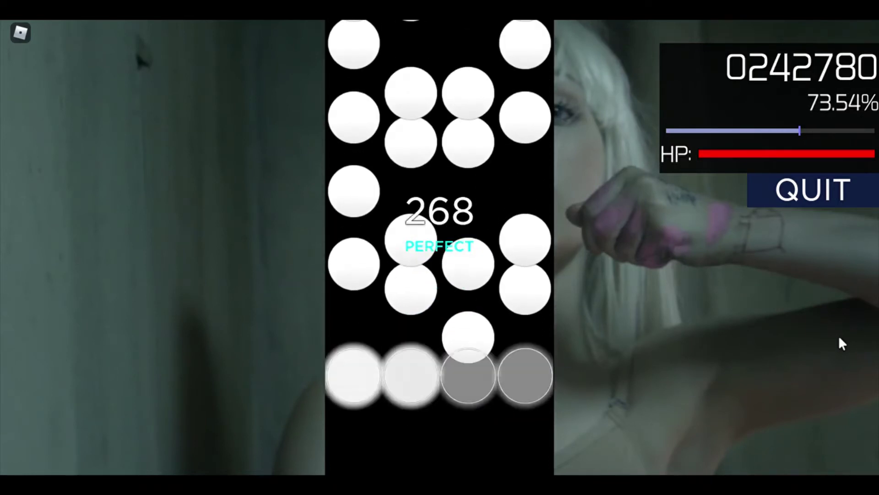
key("d")
key("f")
key("j")
key("k")
key("d")
key("f")
key("j")
- Hit the notes arriving around 88.5–89 s
key("k")
key("d")
key("f")
key("j")
key("k")
key("d")
key("f")
key("j")
key("k")
key("d")
key("f")
key("j")
key("k")
key("d")
key("f")
key("j")
key("k")
key("d")
key("f")
key("j")
key("k")
key("d")
key("f")
key("j")
key("k")
key("d")
key("f")
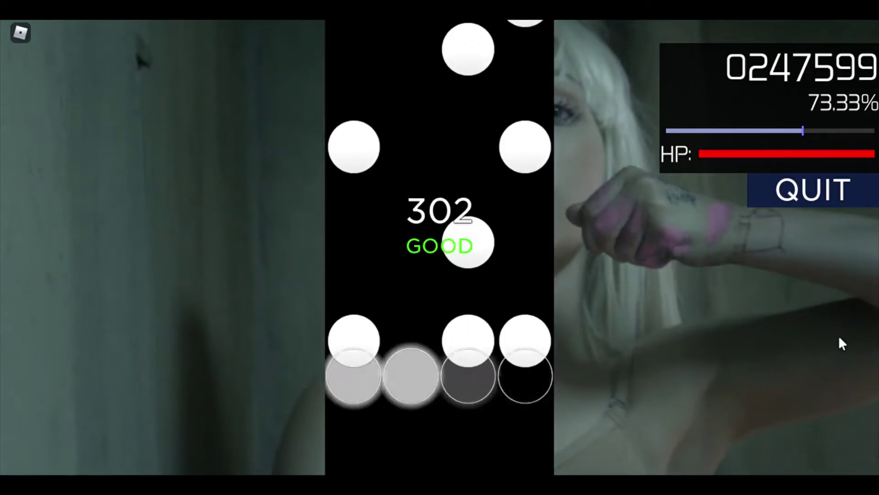
key("d")
key("f")
key("j")
key("k")
- Extend the combo with the notes around 90.5–91.5 s
key("d")
key("f")
key("j")
key("k")
key("d")
key("f")
key("j")
key("k")
key("d")
key("f")
key("j")
key("k")
key("d")
key("f")
key("j")
key("k")
key("d")
key("f")
key("j")
key("k")
key("d")
key("f")
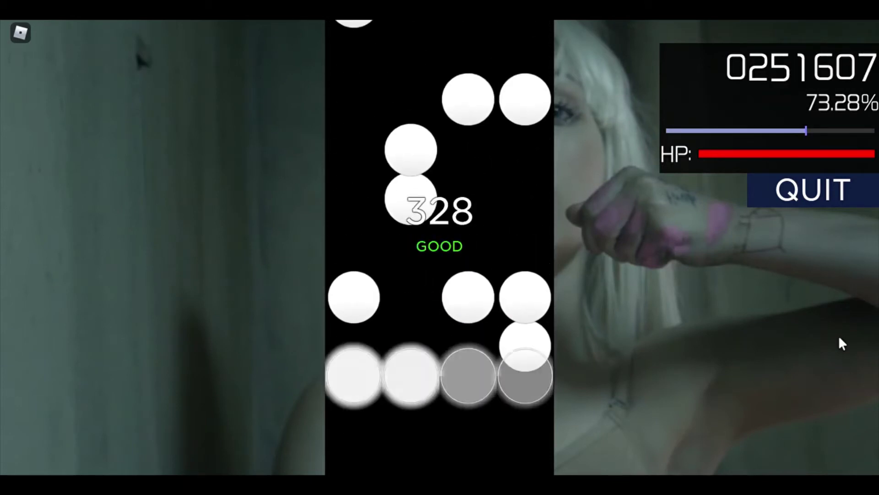
key("k")
key("d")
key("j")
key("k")
key("f")
- Hit the sparse quiet-passage notes and paired middle-lane notes, reaching 261,136 points
key("f")
key("j")
key("k")
key("j")
key("k")
key("j")
key("k")
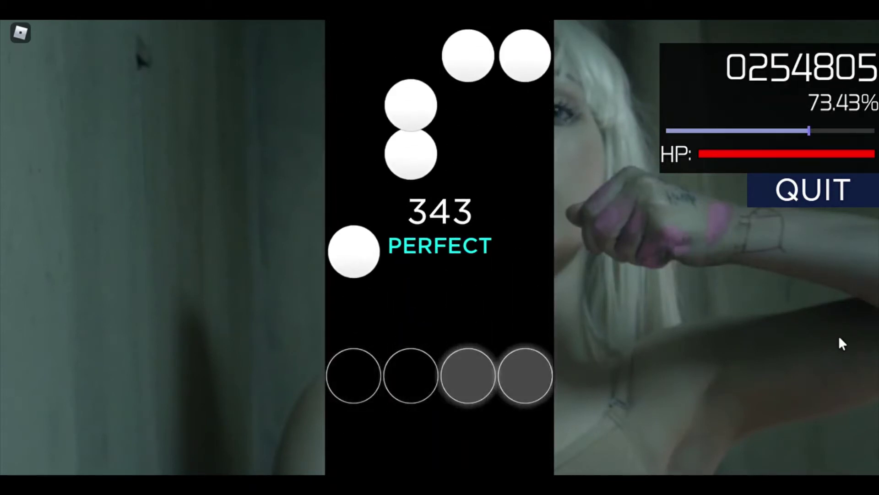
key("d")
key("f")
key("f")
key("j")
key("k")
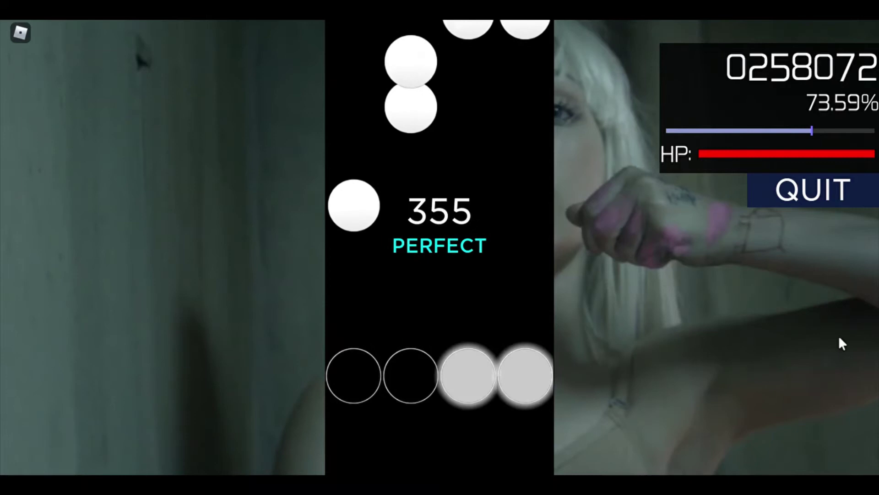
key("d")
key("f")
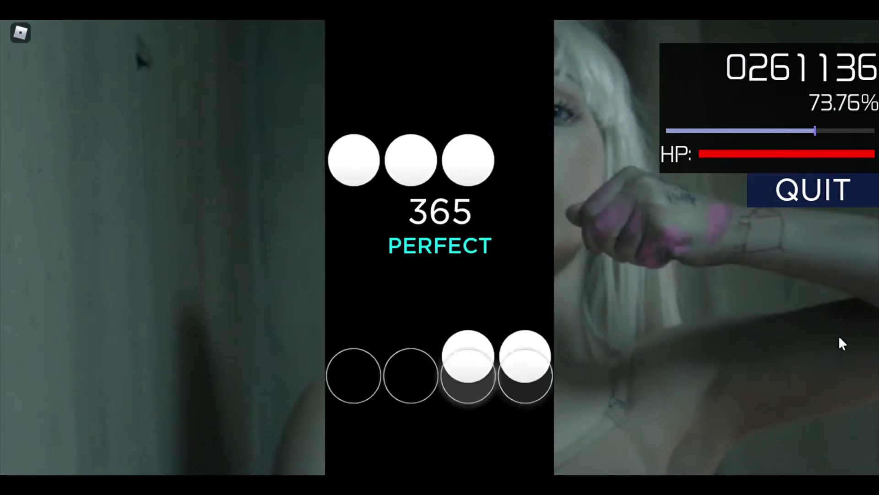
- Recover the combo after a miss, then hit the next notes across the D, F, J, K lanes
key("d")
key("f")
key("j")
key("f")
key("j")
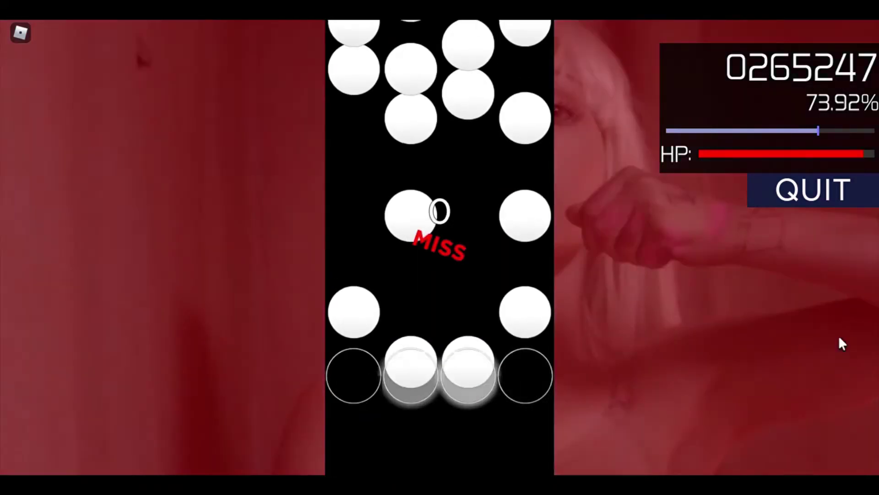
key("d")
key("k")
key("f")
key("k")
key("j")
key("f")
key("j")
key("k")
key("d")
key("f")
key("j")
key("k")
key("d")
key("f")
key("j")
key("k")
key("d")
key("f")
key("d")
key("f")
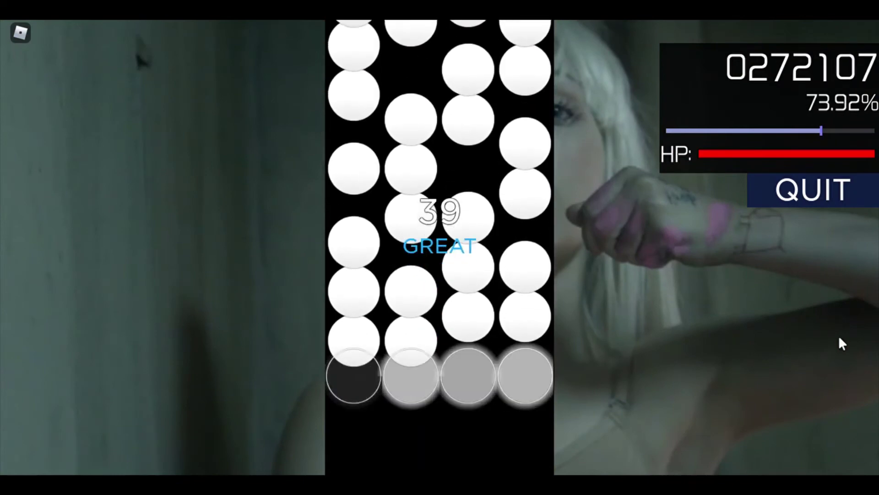
- Hit the dense note stream around 104 seconds with rapid D, F, J, K presses
key("j")
key("k")
key("d")
key("f")
key("j")
key("f")
key("k")
key("d")
key("f")
key("j")
key("k")
key("d")
key("f")
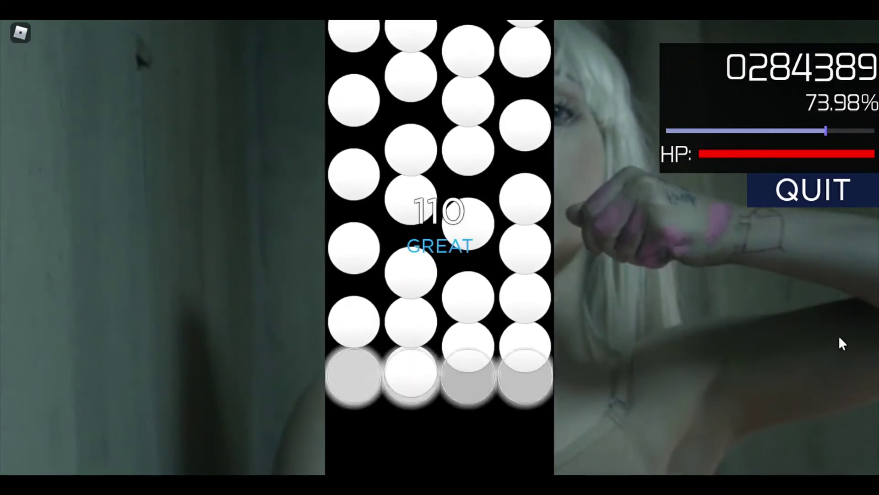
key("d")
key("f")
key("j")
key("k")
key("d")
key("f")
key("j")
key("k")
key("d")
key("f")
key("j")
key("k")
key("k")
key("j")
key("f")
key("d")
key("k")
key("j")
key("f")
key("d")
key("k")
key("j")
key("f")
key("d")
key("d")
key("f")
key("j")
key("k")
key("d")
key("f")
key("j")
key("k")
key("d")
key("f")
key("j")
key("k")
key("k")
key("j")
key("f")
key("d")
key("k")
key("j")
key("f")
key("d")
key("k")
key("j")
key("f")
key("d")
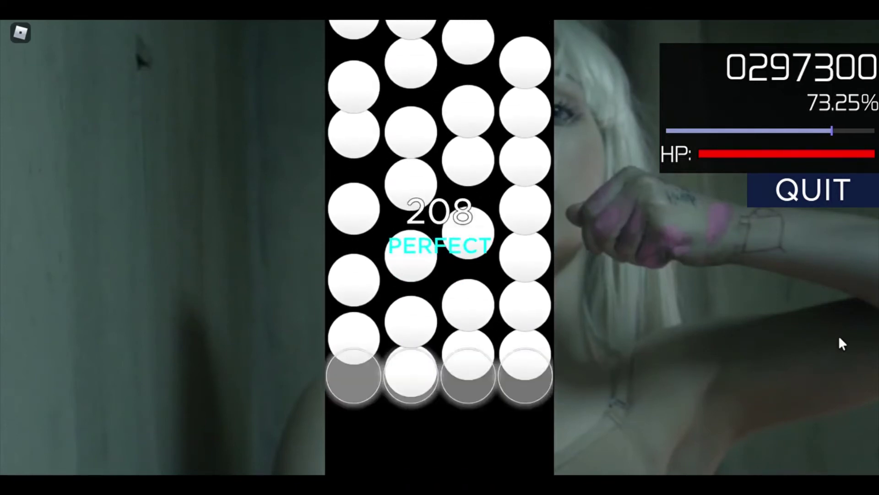
- Keep hitting the dense stream through the 109–112 second stretch
key("j")
key("k")
key("d")
key("f")
key("j")
key("k")
key("d")
key("f")
key("j")
key("k")
key("d")
key("f")
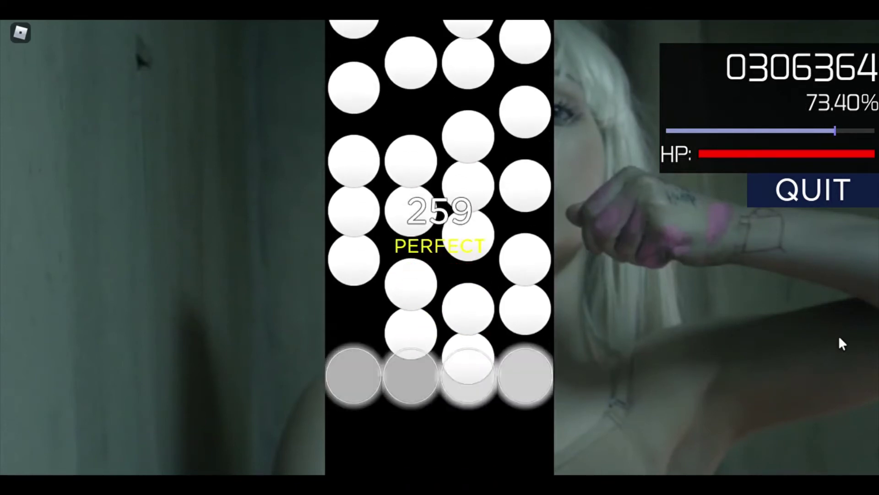
key("d")
key("f")
key("j")
key("k")
key("d")
key("f")
key("j")
key("k")
key("d")
key("f")
key("j")
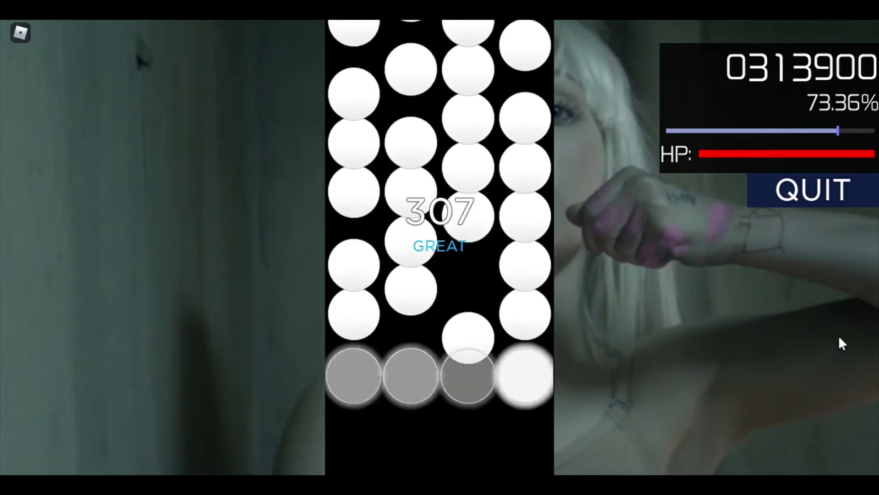
- Clear the dense four-lane chords from 114 to 117 seconds
key("d")
key("f")
key("j")
key("k")
key("d")
key("f")
key("j")
key("k")
key("d")
key("f")
key("j")
key("k")
key("d")
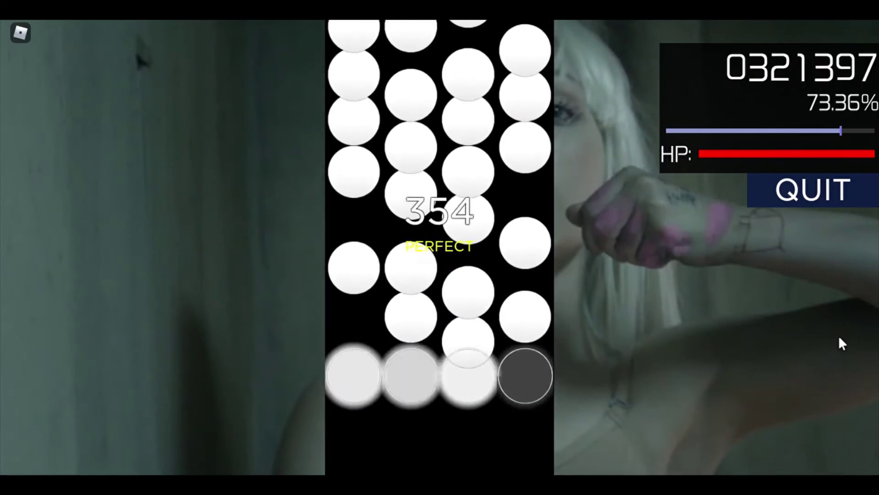
key("d")
key("f")
key("j")
key("k")
key("d")
key("f")
key("j")
key("k")
key("d")
key("f")
key("j")
key("k")
key("d")
key("f")
key("j")
key("k")
key("d")
key("f")
key("j")
key("k")
key("d")
key("f")
key("j")
key("k")
key("d")
key("f")
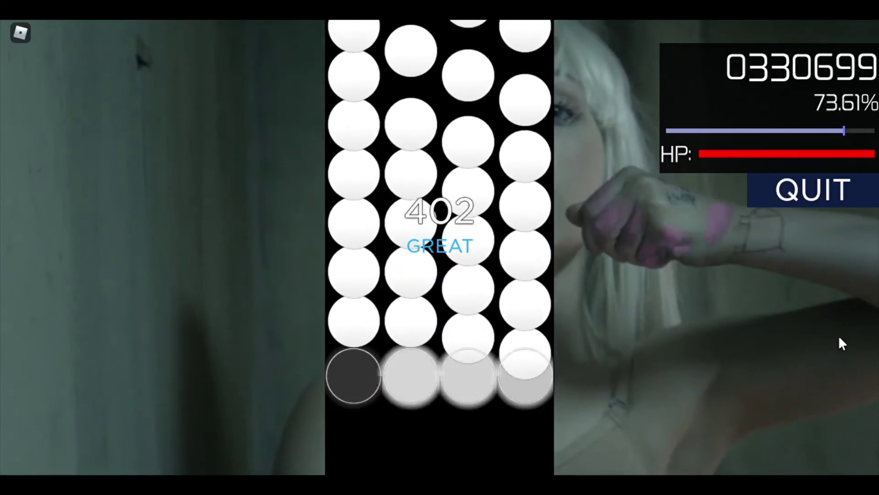
key("d")
key("f")
key("j")
key("k")
key("d")
key("f")
key("j")
key("k")
key("d")
key("f")
key("j")
key("k")
key("d")
key("f")
key("j")
key("k")
key("d")
key("f")
key("j")
key("k")
key("d")
key("f")
key("j")
key("k")
key("d")
key("f")
key("j")
key("k")
key("d")
key("f")
key("j")
key("k")
key("d")
key("f")
key("j")
key("k")
key("d")
key("f")
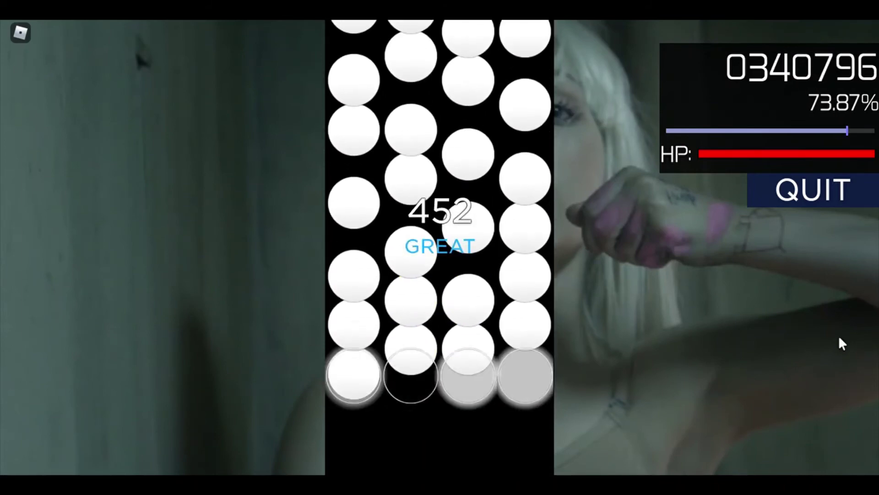
- Hit the opening chords of the final burst around 120–122 seconds
key("d")
key("f")
key("j")
key("k")
key("d")
key("f")
key("j")
key("k")
key("d")
key("f")
key("j")
key("k")
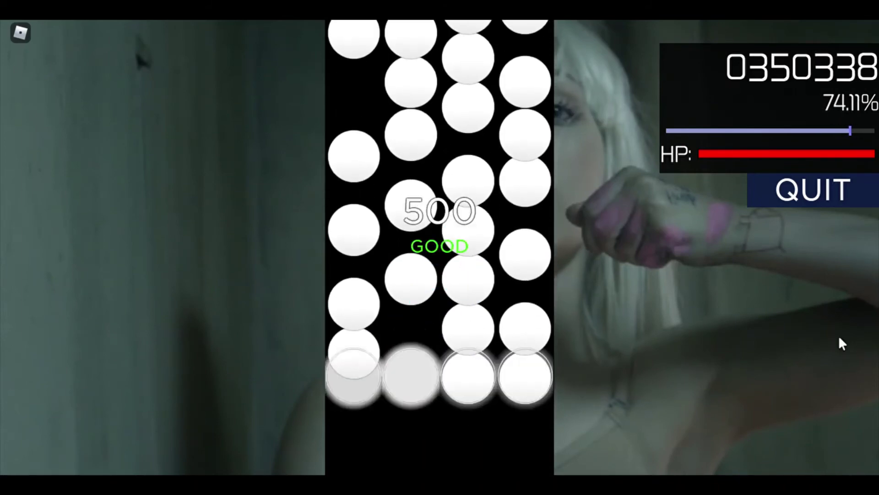
key("d")
key("f")
key("j")
key("k")
key("d")
key("f")
key("j")
key("k")
key("d")
key("f")
key("j")
key("d")
key("f")
key("j")
key("k")
key("d")
key("f")
key("j")
key("k")
key("d")
key("f")
key("d")
key("f")
key("j")
key("k")
key("d")
key("f")
key("j")
key("k")
key("d")
key("f")
key("j")
key("k")
key("d")
key("f")
key("j")
key("k")
key("d")
key("f")
key("j")
key("k")
key("d")
key("f")
key("j")
key("k")
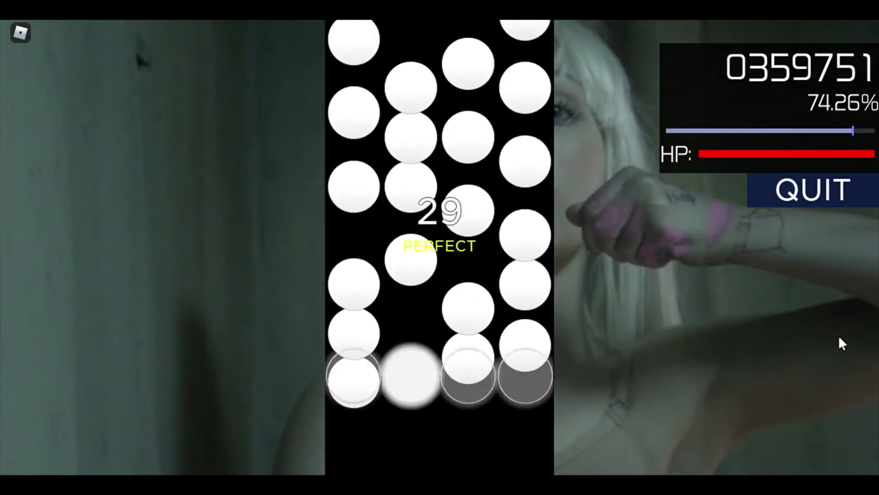
- Keep clearing the final burst through 123–125 seconds
key("d")
key("f")
key("j")
key("k")
key("d")
key("f")
key("j")
key("k")
key("d")
key("f")
key("j")
key("k")
key("d")
key("d")
key("f")
key("j")
key("k")
key("d")
key("f")
key("j")
key("k")
key("d")
key("f")
key("d")
key("f")
key("j")
key("k")
key("d")
key("f")
key("j")
key("k")
key("d")
key("f")
key("j")
key("k")
key("d")
key("f")
key("j")
key("k")
key("d")
key("f")
key("j")
key("k")
key("d")
key("f")
key("j")
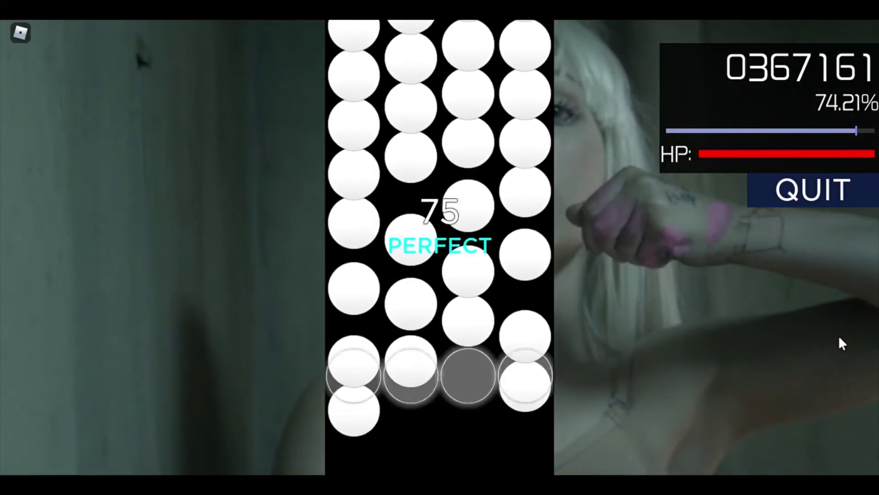
key("d")
key("f")
key("j")
key("k")
key("d")
key("f")
key("j")
key("k")
key("d")
key("f")
key("j")
key("k")
key("d")
key("f")
key("d")
key("f")
key("j")
key("k")
key("d")
key("f")
key("j")
key("k")
key("d")
key("f")
key("j")
key("k")
key("d")
key("f")
key("j")
key("k")
key("d")
key("f")
key("j")
key("k")
key("d")
key("f")
key("j")
key("k")
key("d")
key("f")
key("j")
key("k")
key("d")
key("f")
key("j")
key("k")
key("d")
key("f")
key("j")
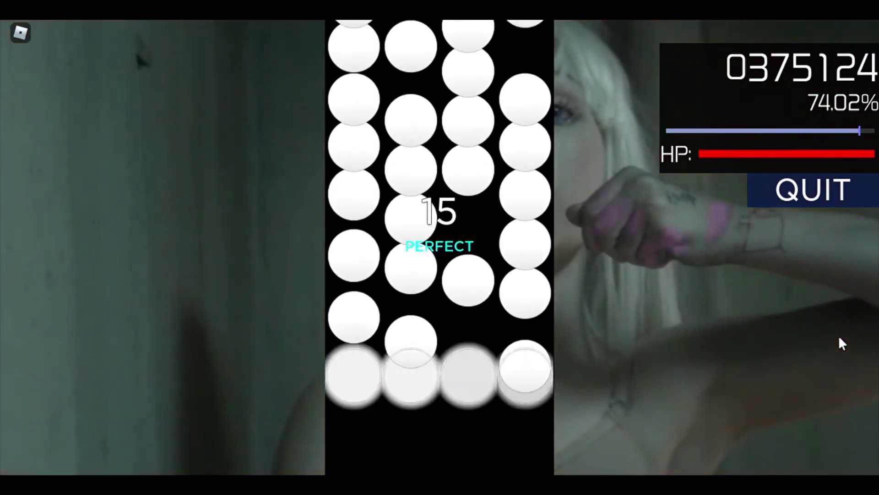
- Rebuild the combo after a missed note with four-lane chords at 127 seconds
key("d")
key("f")
key("j")
key("k")
key("d")
key("f")
key("j")
key("k")
key("d")
key("f")
key("d")
key("f")
key("j")
key("k")
key("d")
key("f")
key("j")
key("k")
key("d")
key("f")
key("j")
key("k")
key("d")
key("d")
key("f")
key("j")
key("k")
key("d")
key("f")
key("j")
key("k")
key("d")
key("f")
key("j")
key("k")
key("d")
key("d")
key("f")
key("j")
key("k")
key("d")
key("f")
key("j")
key("k")
key("d")
key("f")
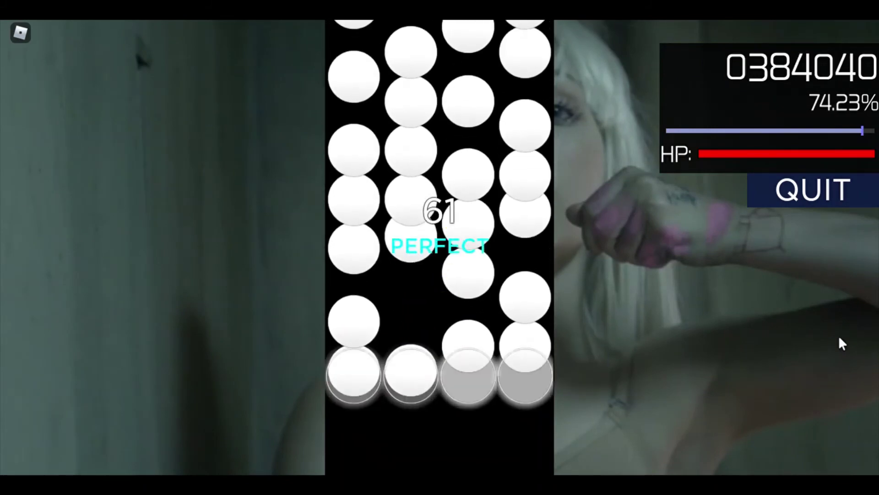
- Hit the last notes, pushing the score to 399,234 at 74.08% accuracy
key("d")
key("f")
key("j")
key("k")
key("d")
key("f")
key("j")
key("k")
key("d")
key("f")
key("j")
key("k")
key("d")
key("f")
key("d")
key("f")
key("j")
key("k")
key("d")
key("f")
key("j")
key("k")
key("d")
key("f")
key("j")
key("k")
key("d")
key("f")
key("j")
key("k")
key("d")
key("f")
key("j")
key("k")
key("d")
key("f")
key("j")
key("d")
key("f")
key("j")
key("k")
key("d")
key("f")
key("j")
key("k")
key("d")
key("f")
key("j")
key("k")
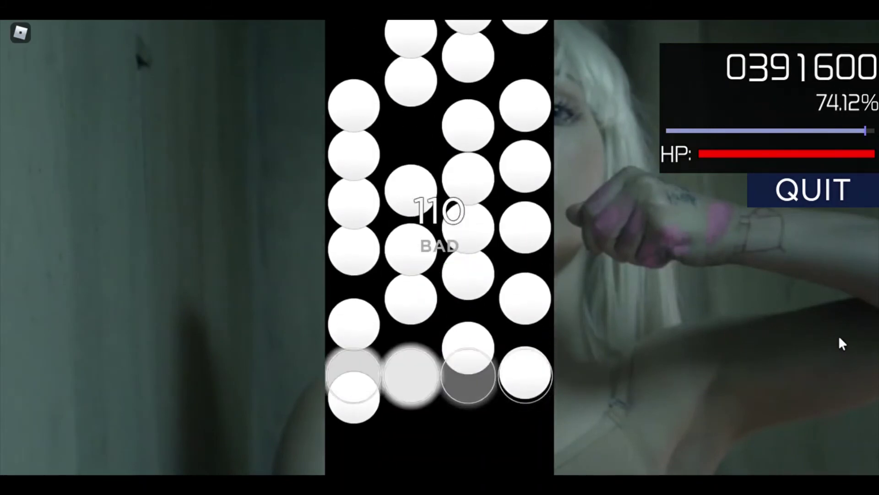
key("d")
key("f")
key("j")
key("k")
key("d")
key("f")
key("j")
key("k")
key("d")
key("f")
key("j")
key("k")
key("d")
key("f")
key("j")
key("k")
key("d")
key("f")
key("j")
key("d")
key("f")
key("j")
key("k")
key("d")
key("f")
key("j")
key("k")
key("d")
key("f")
key("j")
key("k")
key("d")
key("d")
key("f")
key("j")
key("k")
key("d")
key("f")
key("j")
key("k")
key("d")
key("f")
key("j")
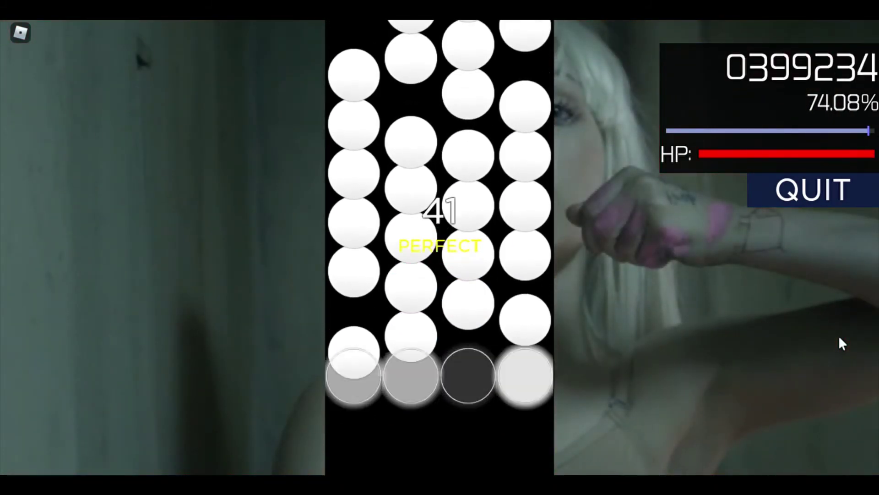
key("d")
key("f")
key("j")
key("k")
key("d")
key("f")
key("j")
key("k")
key("d")
key("f")
key("j")
key("k")
key("d")
key("f")
key("j")
key("k")
key("d")
key("f")
key("j")
key("k")
key("d")
key("f")
key("j")
key("k")
key("d")
key("f")
key("j")
key("k")
key("d")
key("f")
key("j")
key("k")
key("d")
key("f")
key("j")
key("k")
key("d")
key("d")
key("f")
key("j")
key("k")
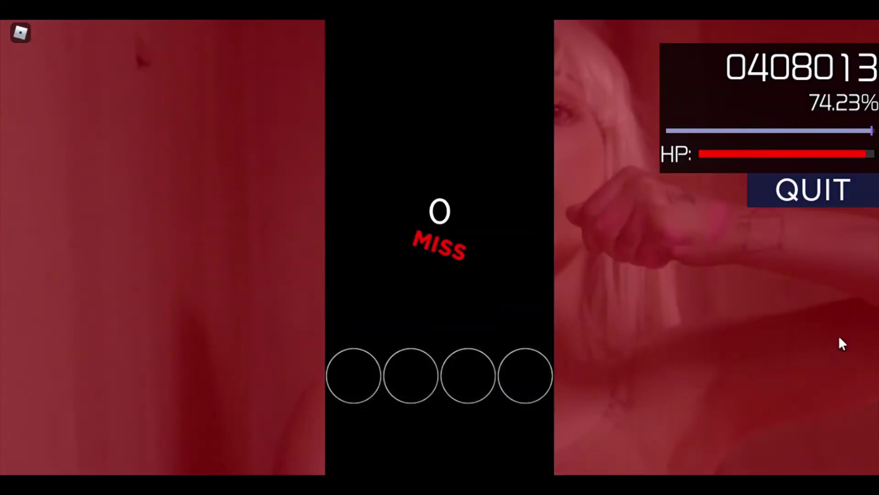